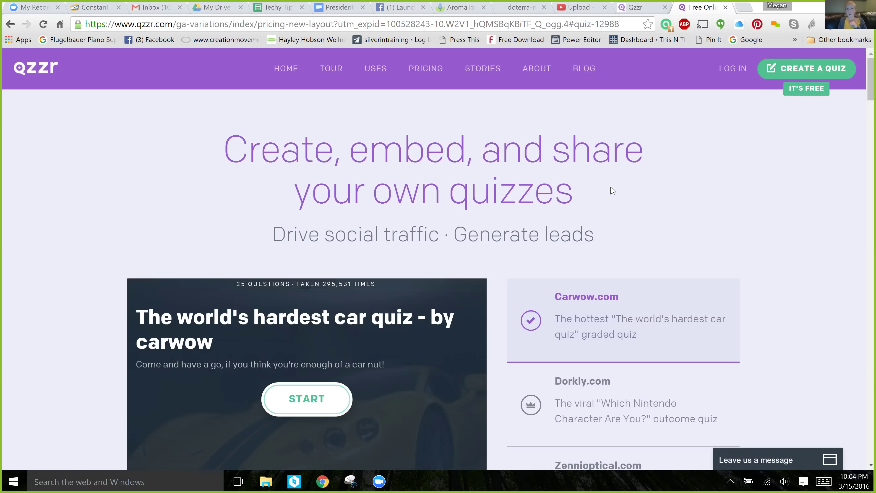
# Step: Switch to the Qzzr dashboard and start a new Outcome Quiz
pyautogui.click(638, 10)
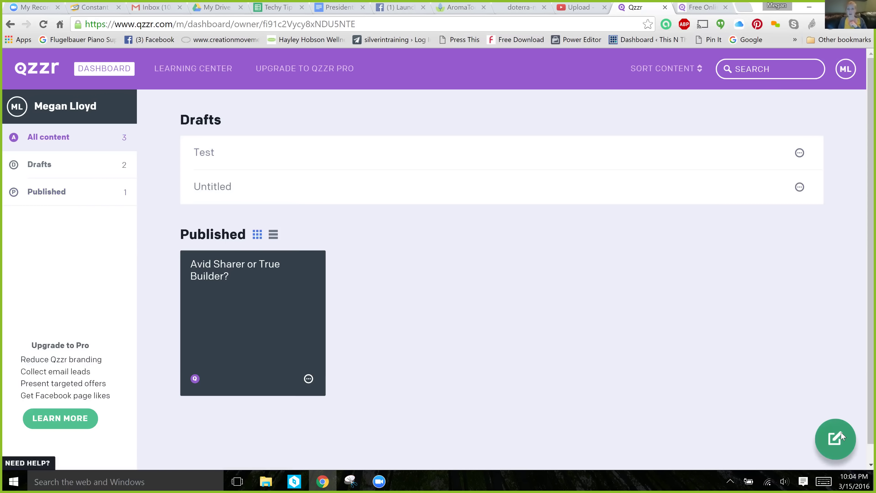
pyautogui.click(834, 445)
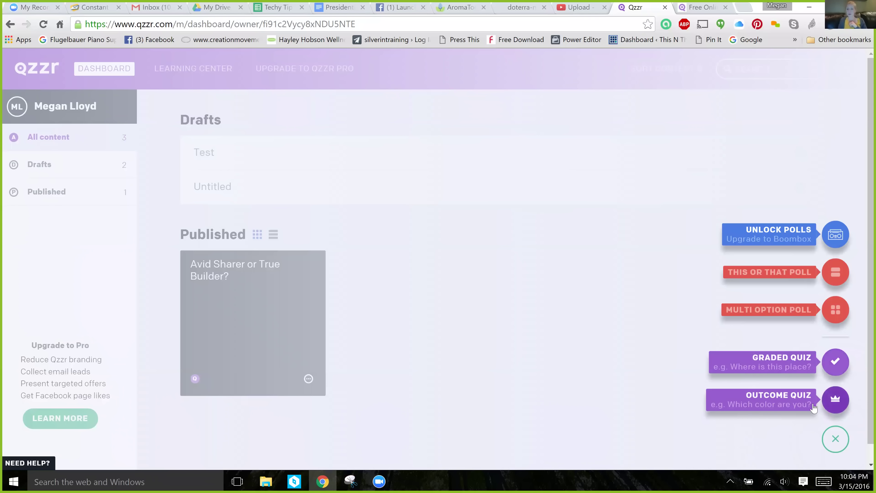
pyautogui.click(753, 396)
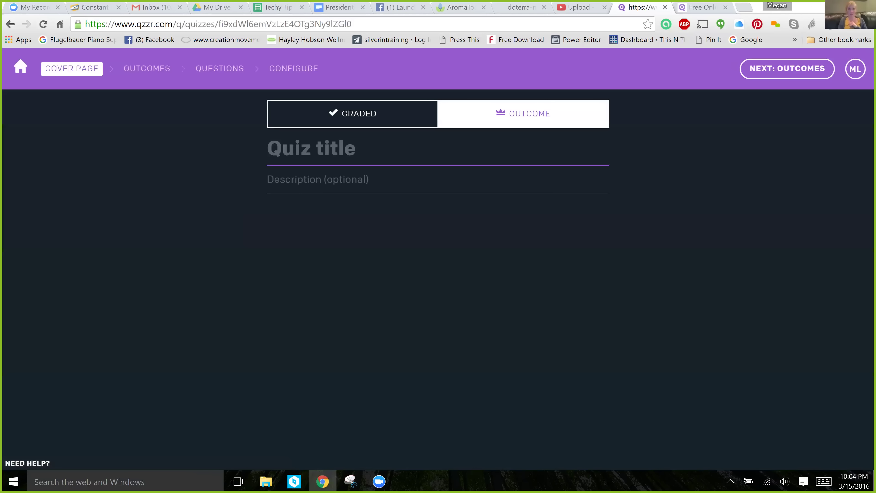
# Step: Title the cover page 'Personality Test' and enter the placeholder description 'lkdlgfkjdfg'
pyautogui.write('Person')
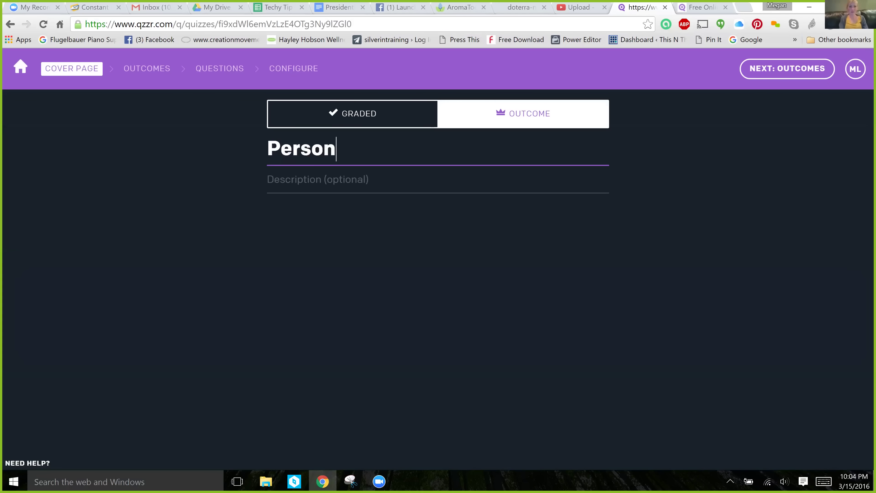
pyautogui.write('ality Test')
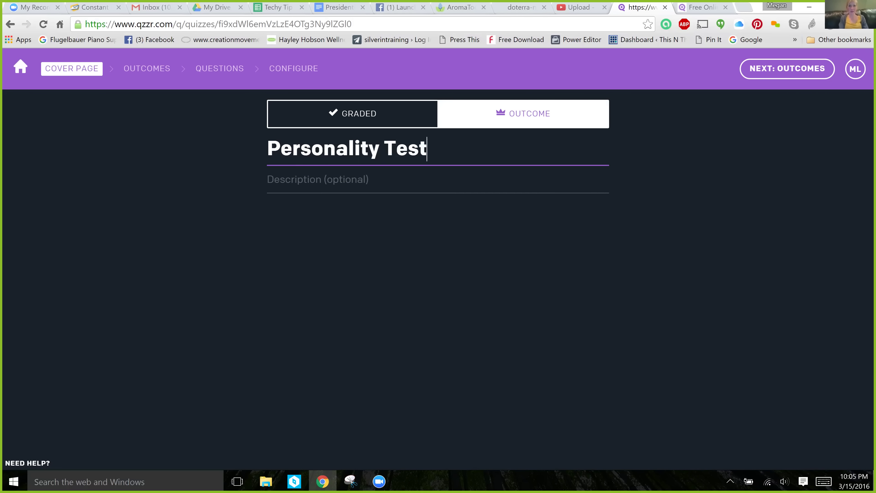
pyautogui.click(267, 179)
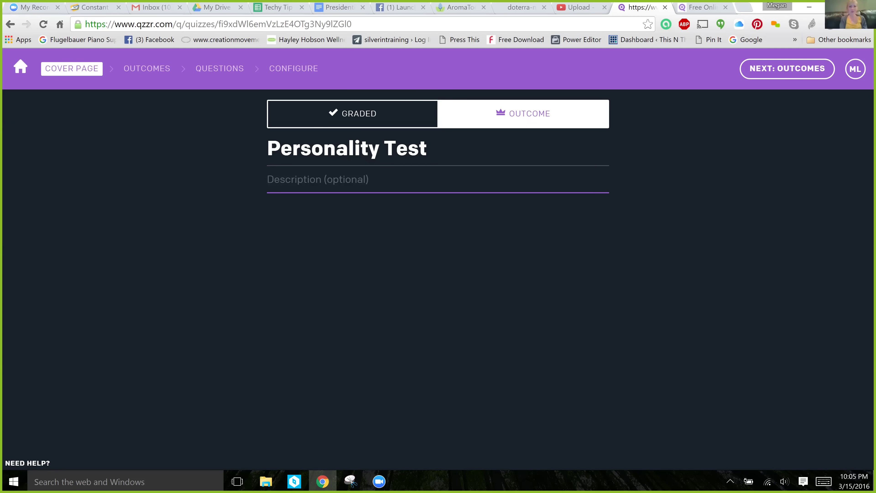
pyautogui.write('lkdlgfkjdfg')
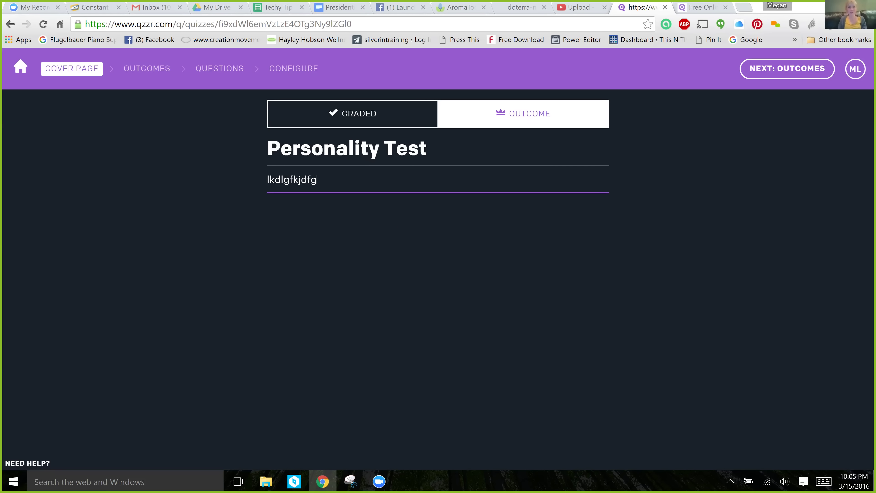
# Step: Name the quiz outcomes Yellow and Blue, and add a third outcome named White
pyautogui.click(147, 68)
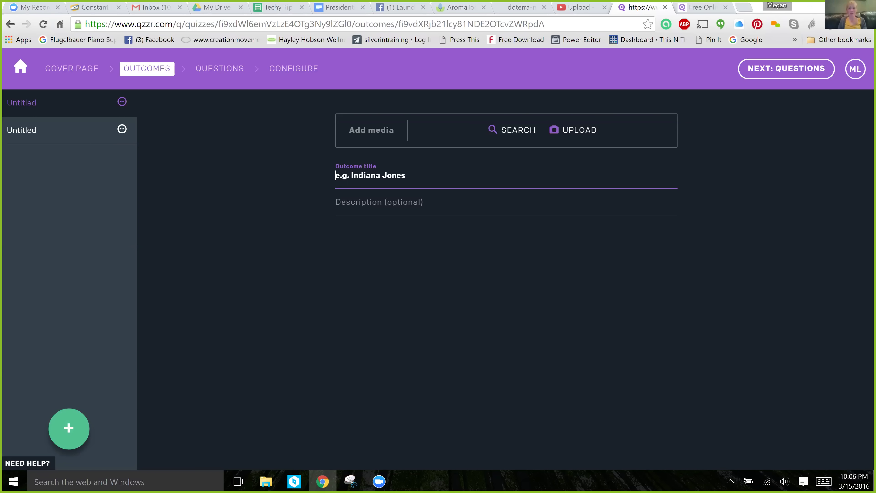
pyautogui.write('Yellow')
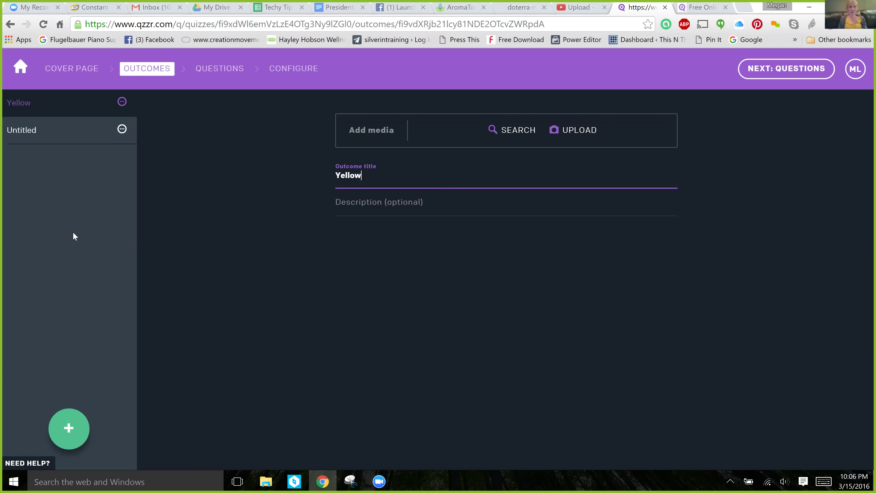
pyautogui.click(87, 130)
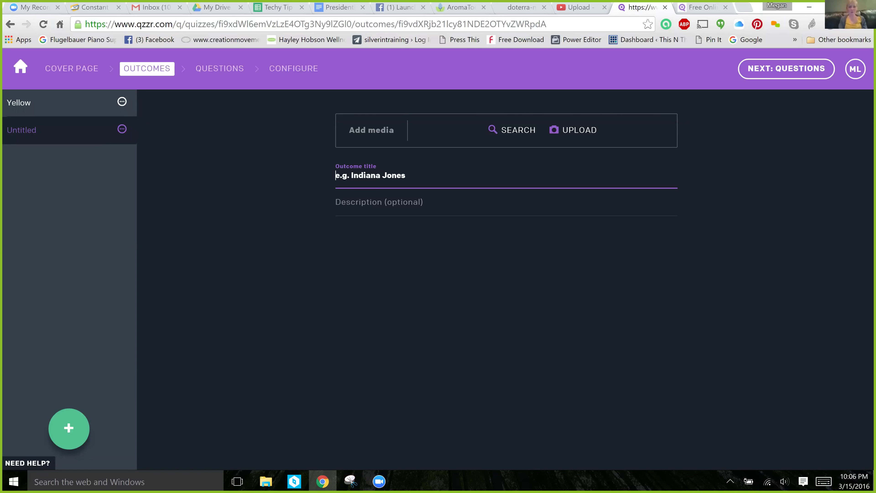
pyautogui.write('Blue')
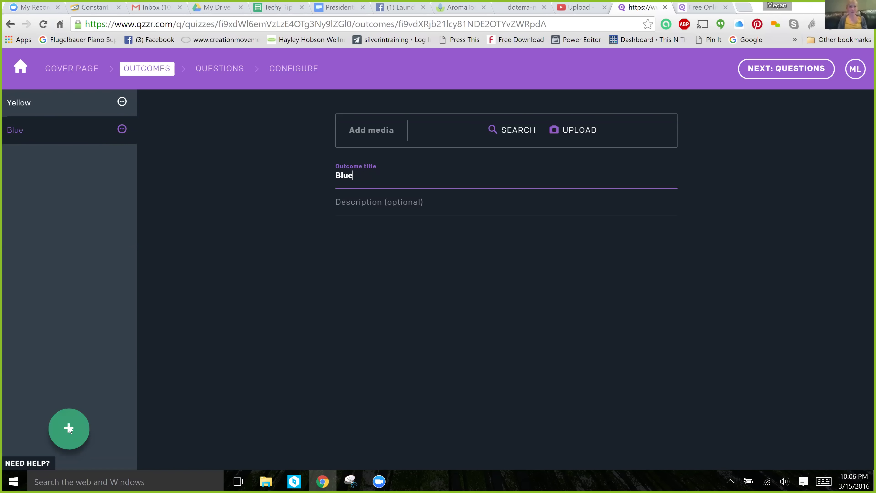
pyautogui.click(69, 428)
pyautogui.write('W')
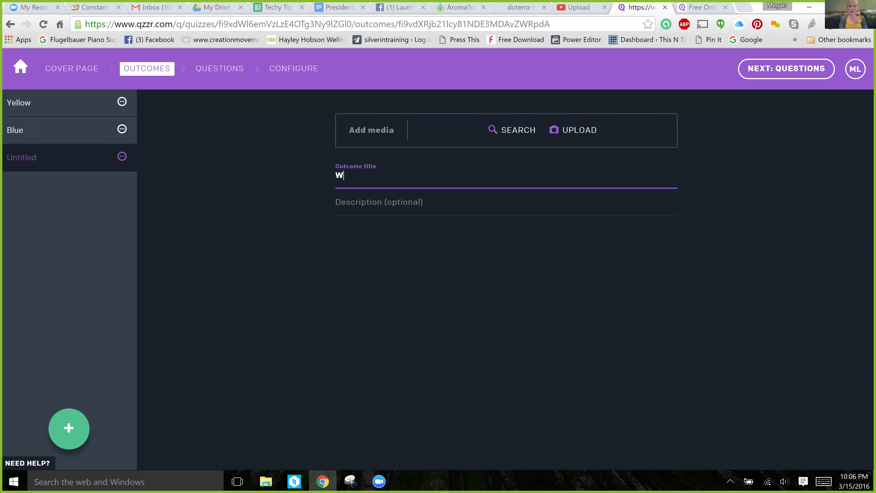
pyautogui.write('hite')
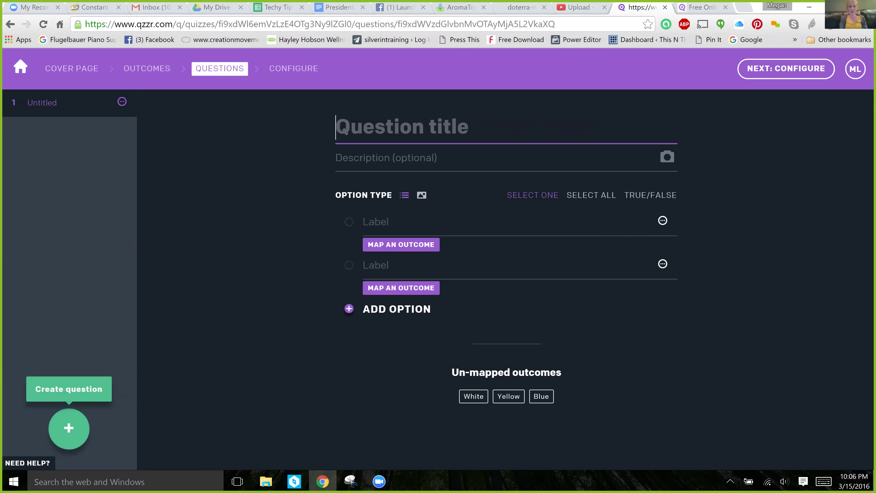
# Step: Write the first question 'Are you a peacemaker in the home?'
pyautogui.write('Are you ')
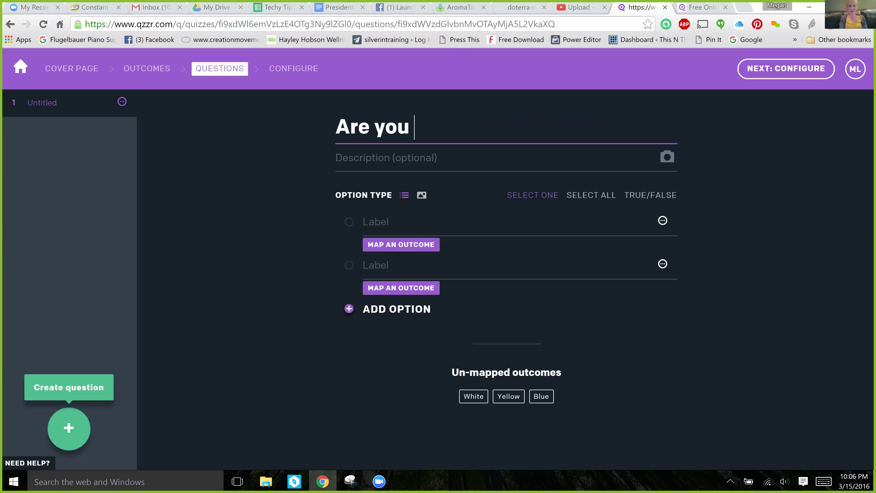
pyautogui.write('a peacm')
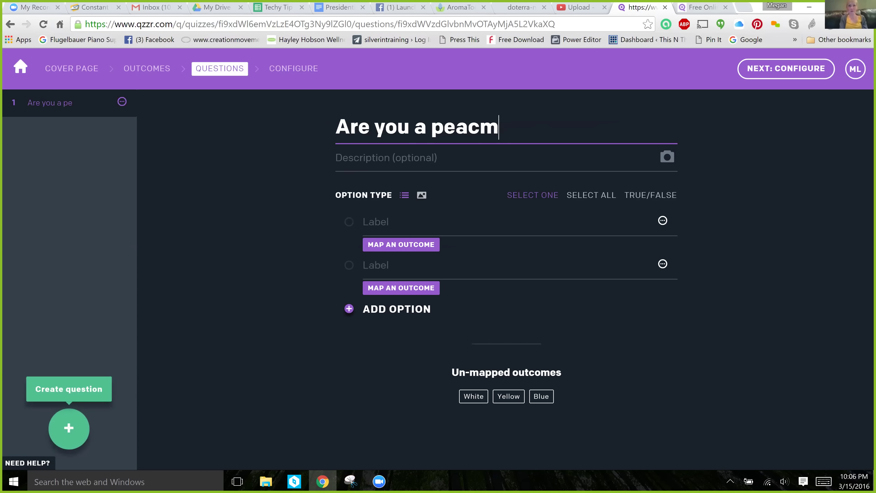
pyautogui.press('BackSpace')
pyautogui.write('emaker i')
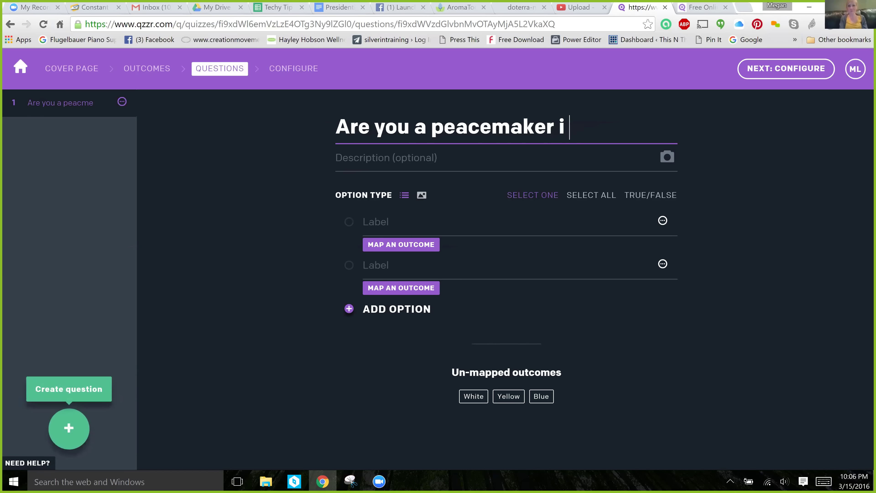
pyautogui.press('BackSpace')
pyautogui.write('n the ome')
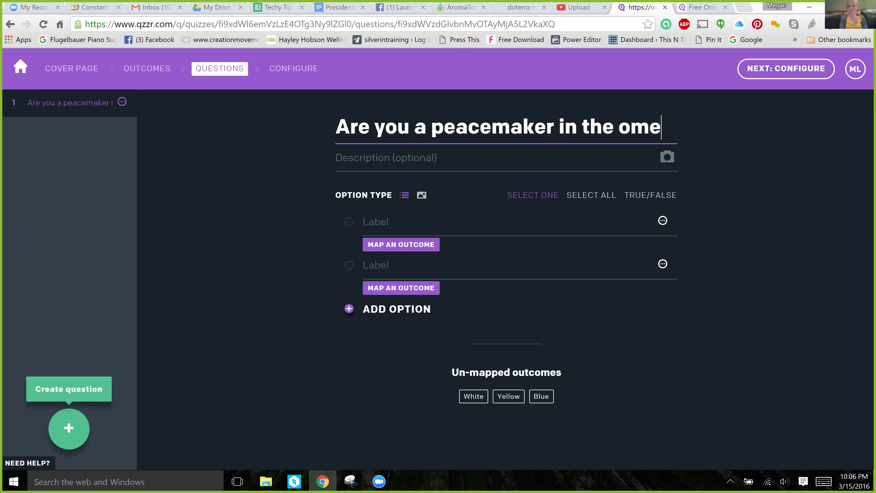
pyautogui.press('BackSpace')
pyautogui.press('BackSpace')
pyautogui.press('BackSpace')
pyautogui.press('BackSpace')
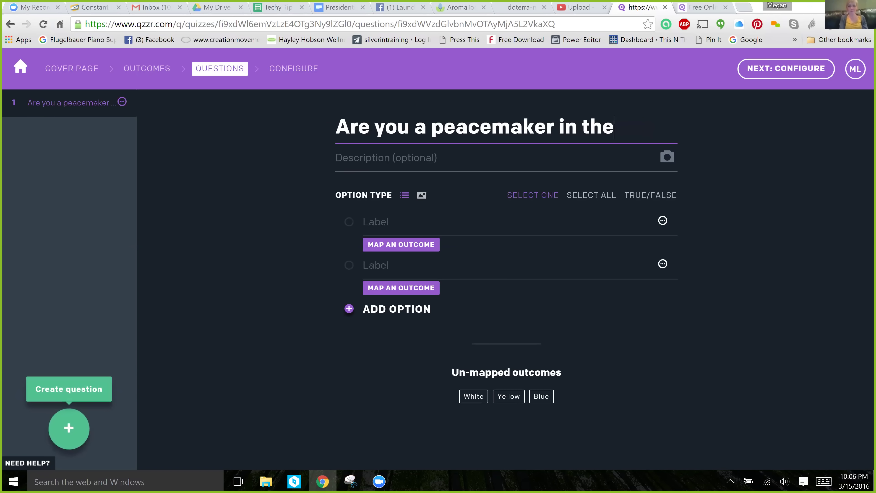
pyautogui.write('home?')
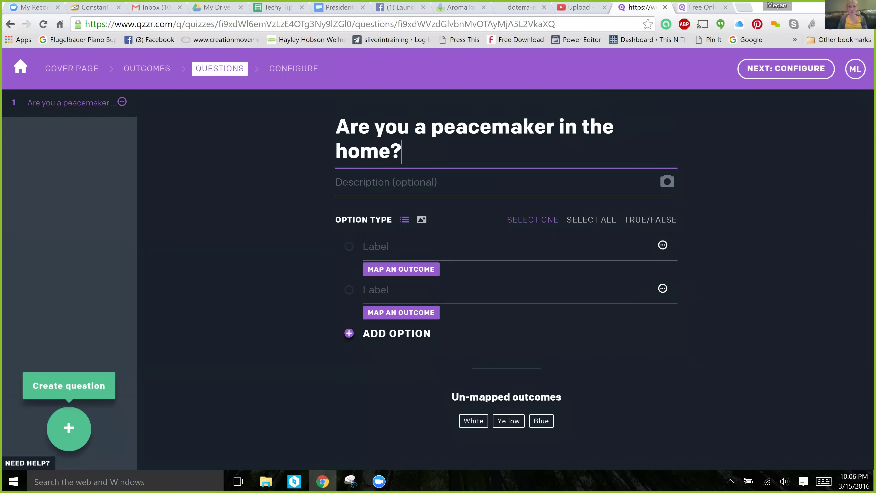
# Step: Give the question three answers: Always, Never and Sometimes
pyautogui.click(379, 246)
pyautogui.write('Alwa')
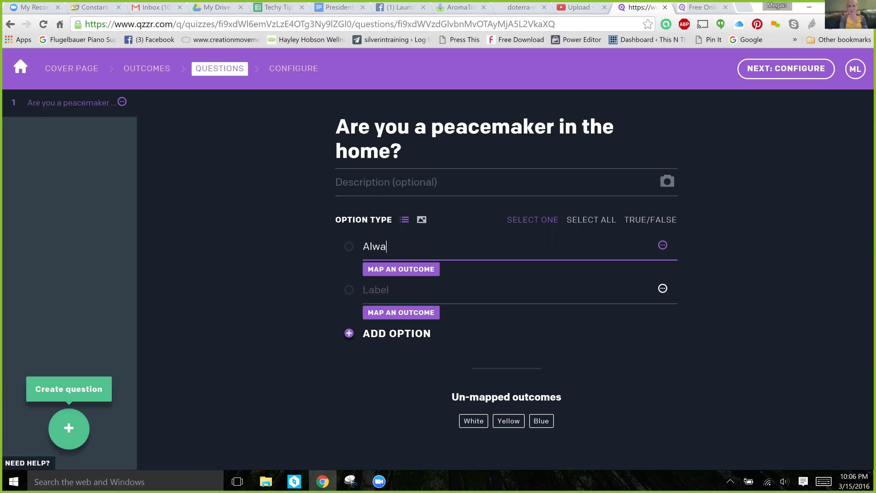
pyautogui.write('ys')
pyautogui.click(379, 290)
pyautogui.write('N')
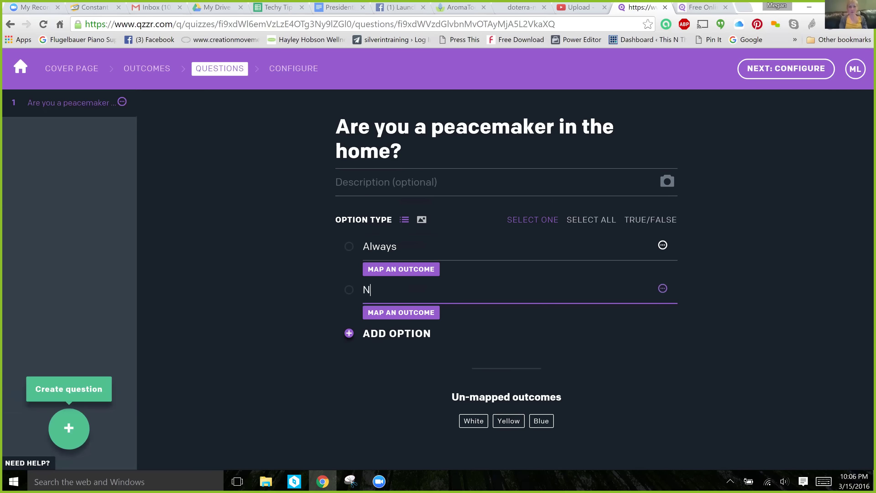
pyautogui.write('ever')
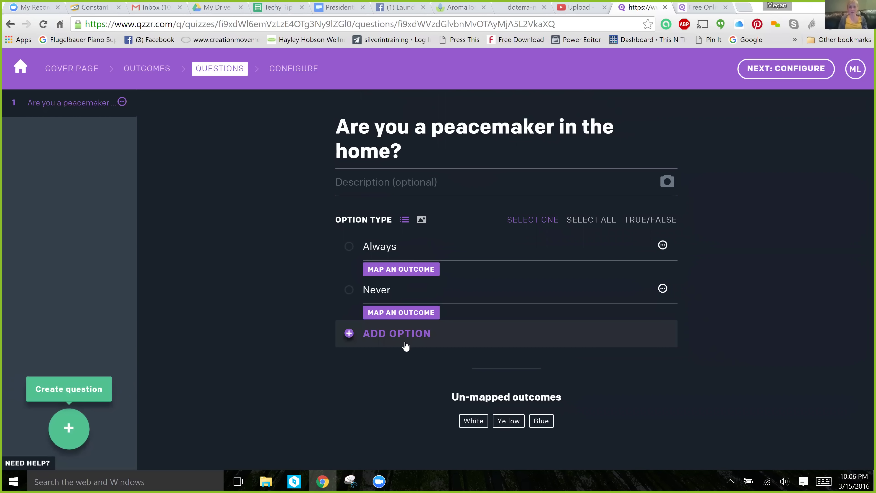
pyautogui.click(406, 346)
pyautogui.write('Sometimes')
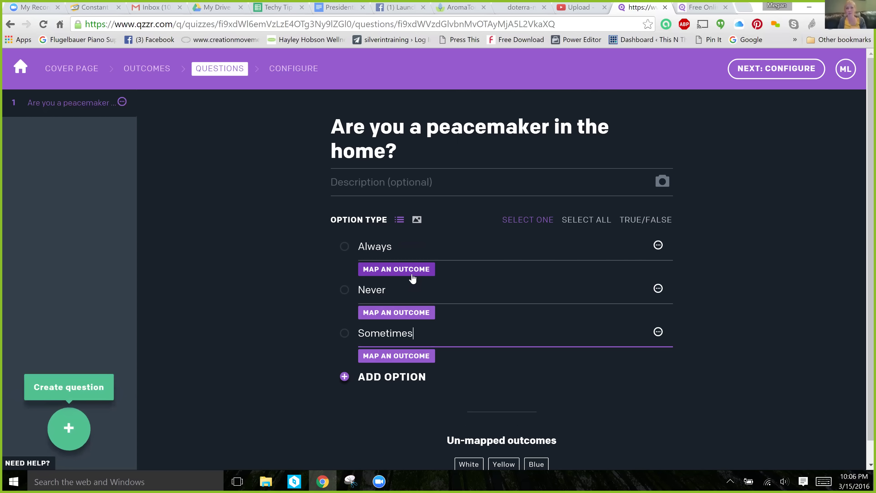
# Step: Map Always to White, Never to Yellow and Sometimes to Blue
pyautogui.click(400, 272)
pyautogui.click(399, 297)
pyautogui.click(371, 315)
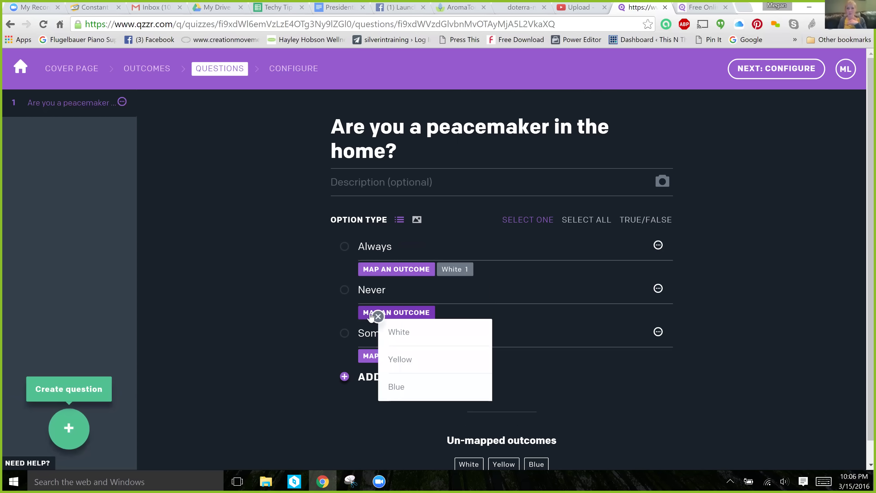
pyautogui.click(407, 359)
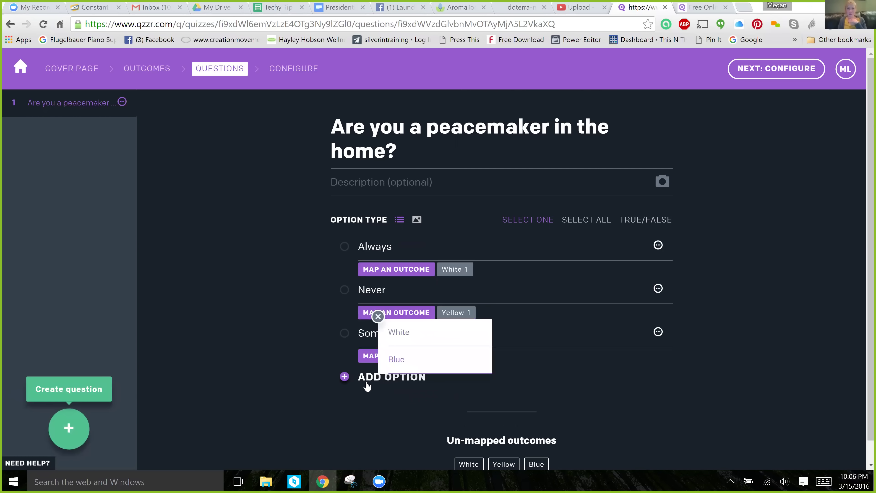
pyautogui.click(367, 361)
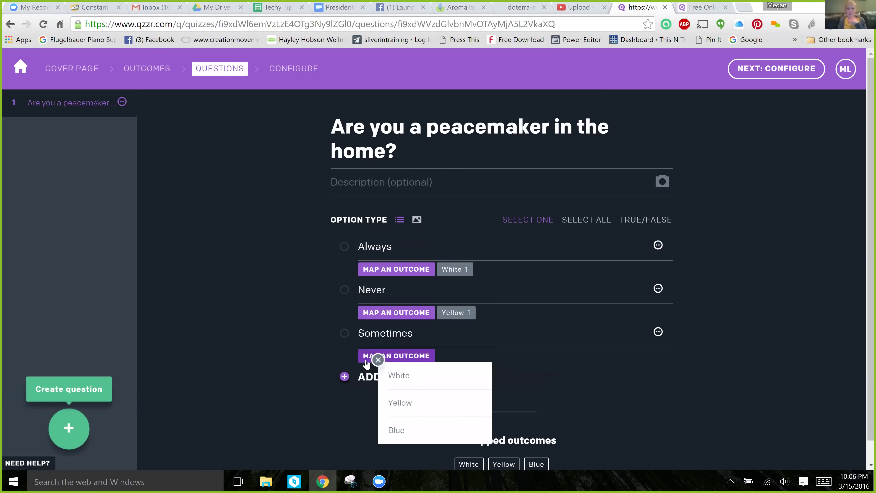
pyautogui.click(415, 427)
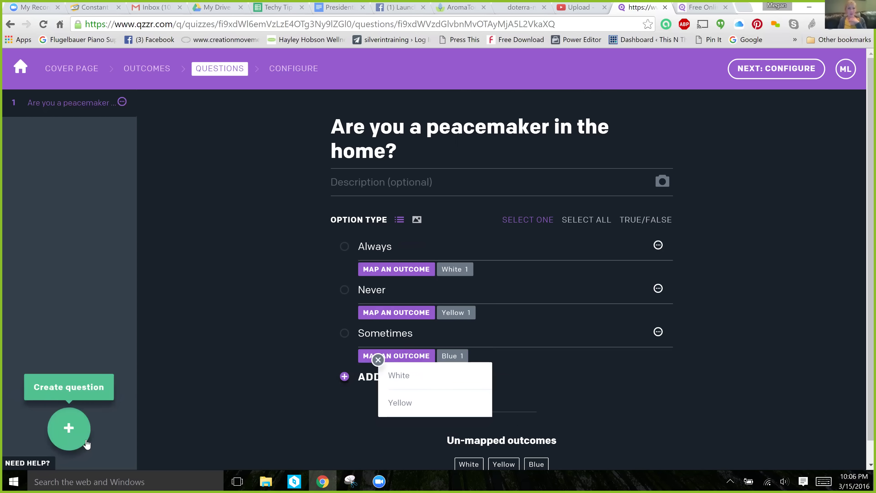
# Step: Add a blank second question, then load the published quiz's link in a new browser tab
pyautogui.click(75, 430)
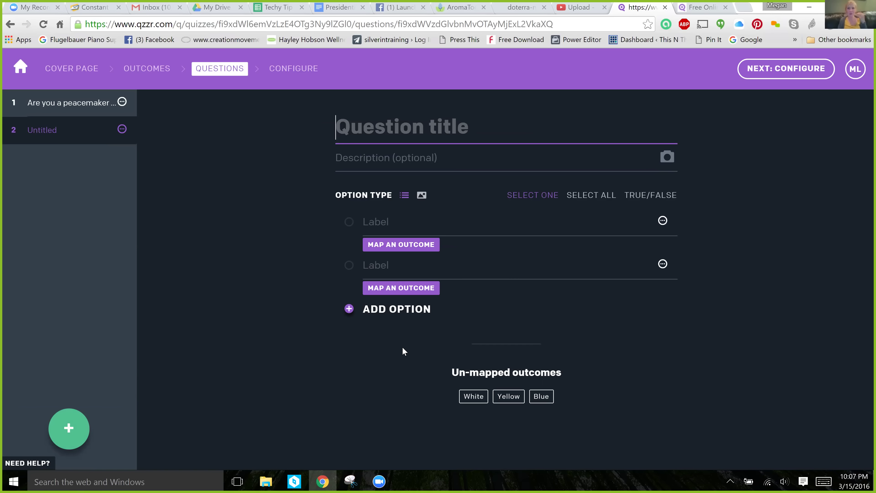
pyautogui.click(22, 70)
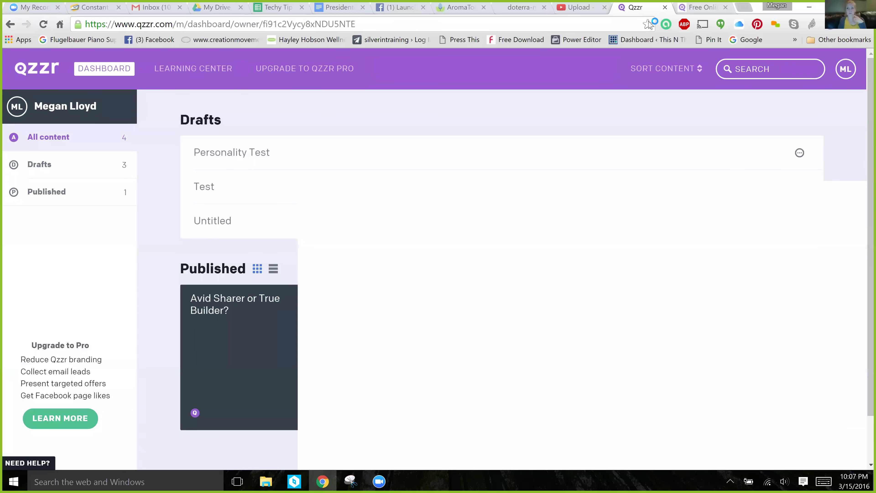
pyautogui.click(745, 7)
pyautogui.write('https://www.qzzr.com/c/quiz/185003/avid-sharer-or-true-builder')
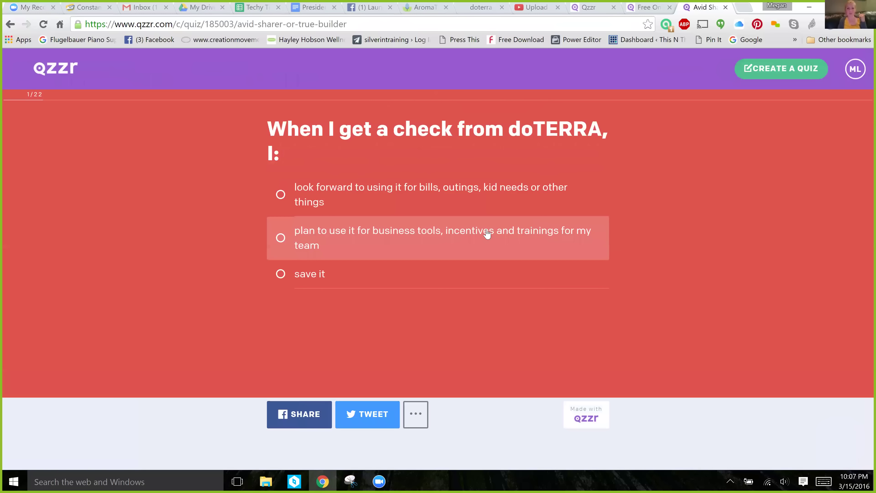
# Step: Pick one answer on each of the 22 'Avid Sharer or True Builder?' questions, e.g. Elite, 20-30 hours
pyautogui.click(425, 201)
pyautogui.click(435, 232)
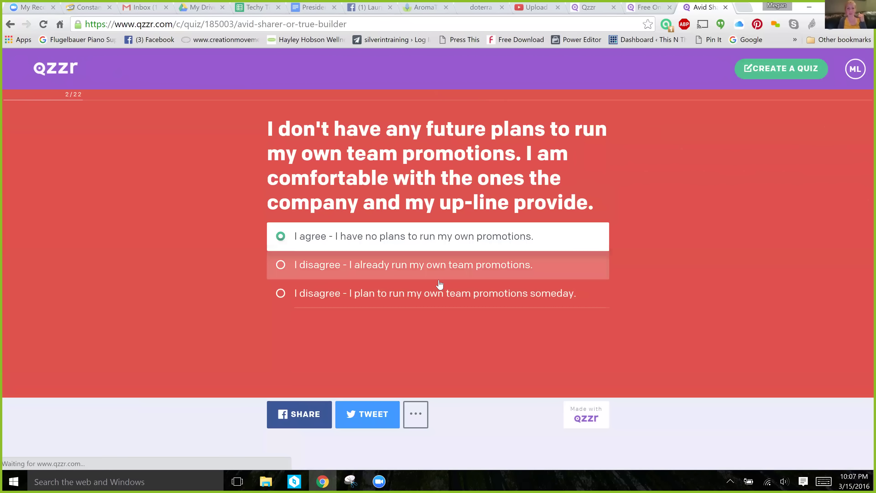
pyautogui.click(407, 298)
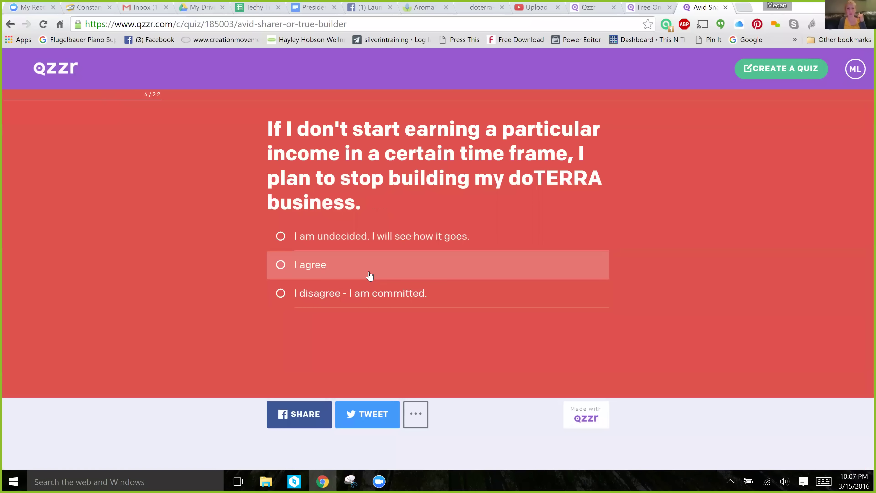
pyautogui.click(373, 276)
pyautogui.click(357, 270)
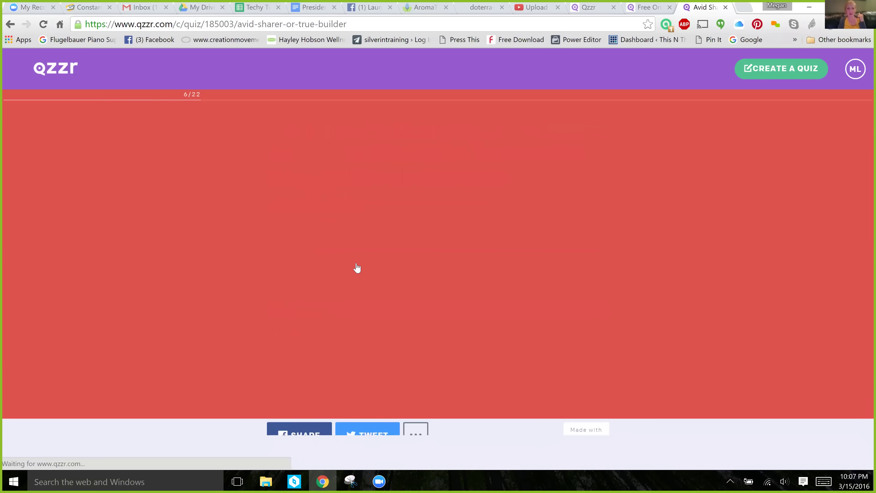
pyautogui.click(366, 303)
pyautogui.click(421, 317)
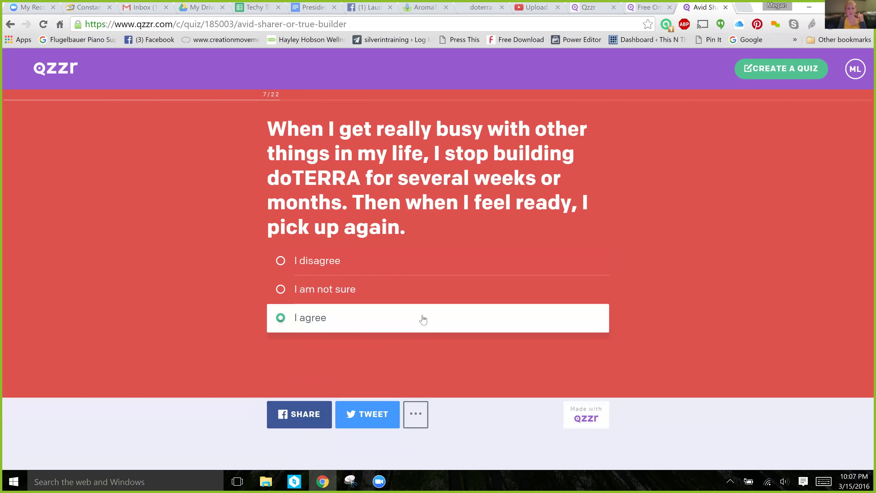
pyautogui.click(348, 318)
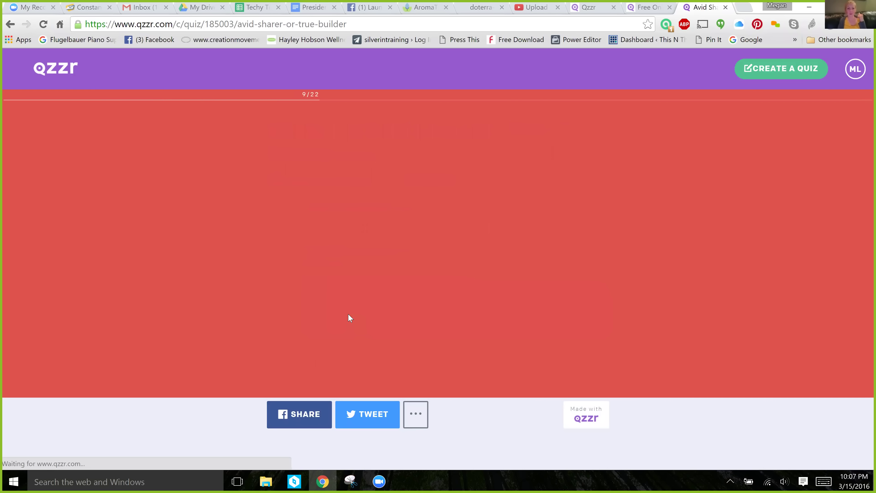
pyautogui.click(354, 293)
pyautogui.click(346, 261)
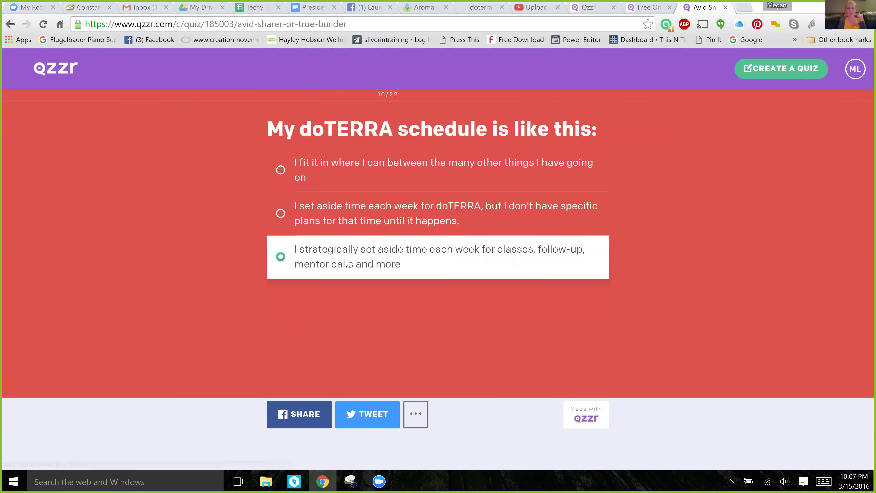
pyautogui.click(376, 343)
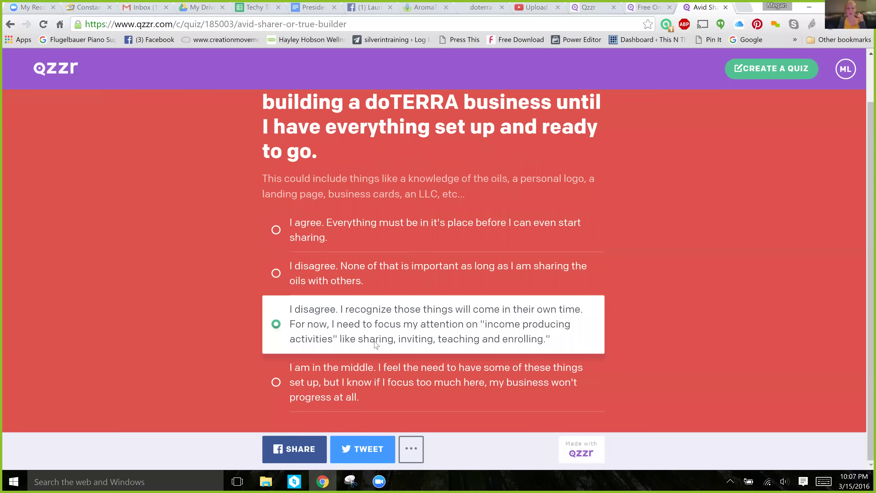
pyautogui.click(335, 247)
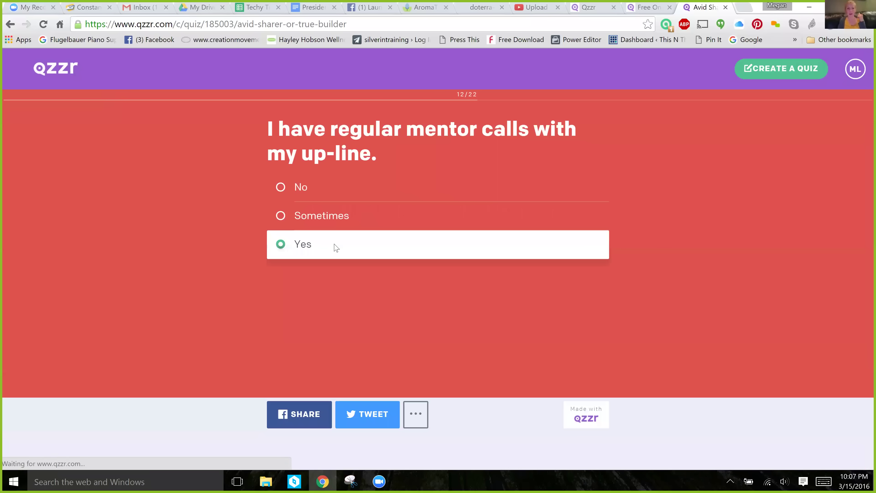
pyautogui.click(381, 318)
pyautogui.click(370, 280)
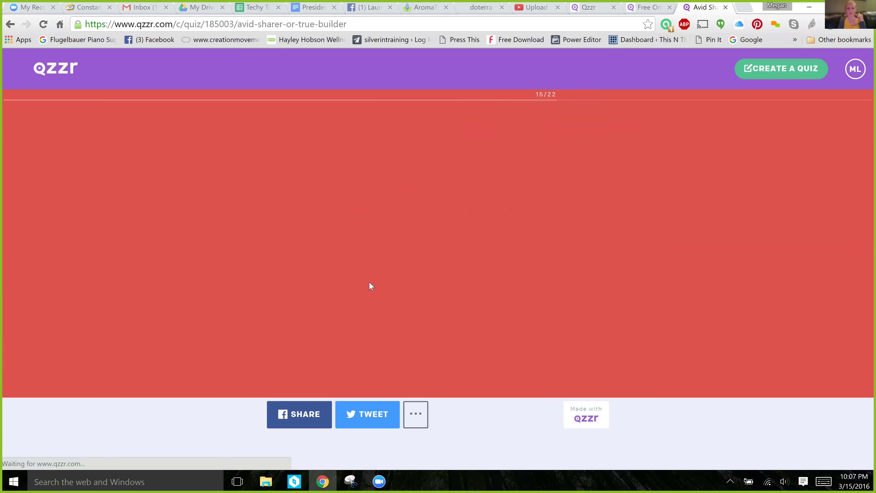
pyautogui.click(358, 254)
pyautogui.click(383, 288)
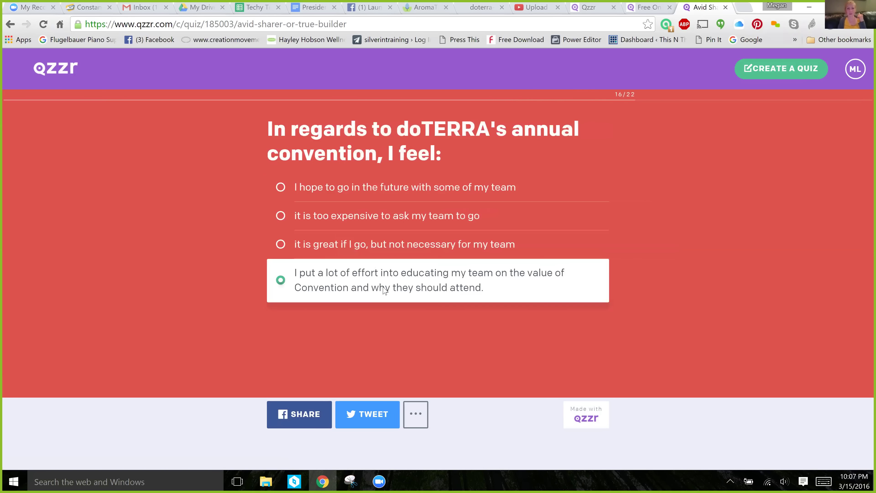
pyautogui.click(376, 311)
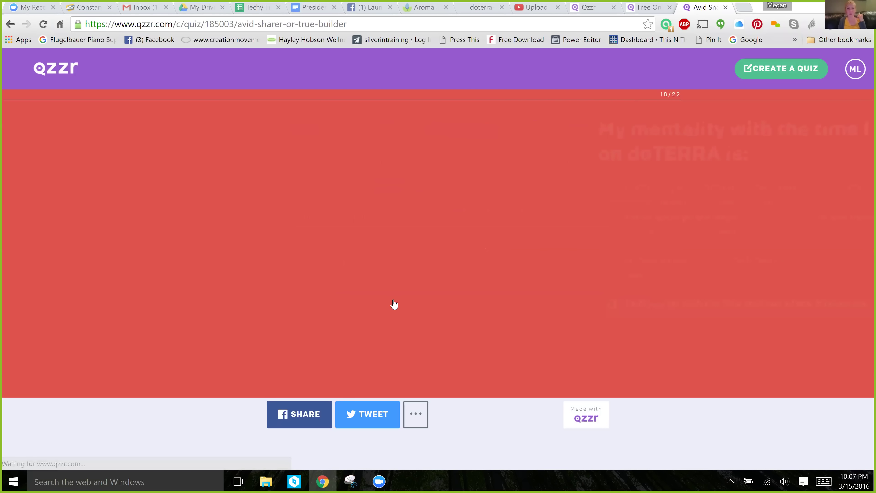
pyautogui.click(394, 304)
pyautogui.click(395, 297)
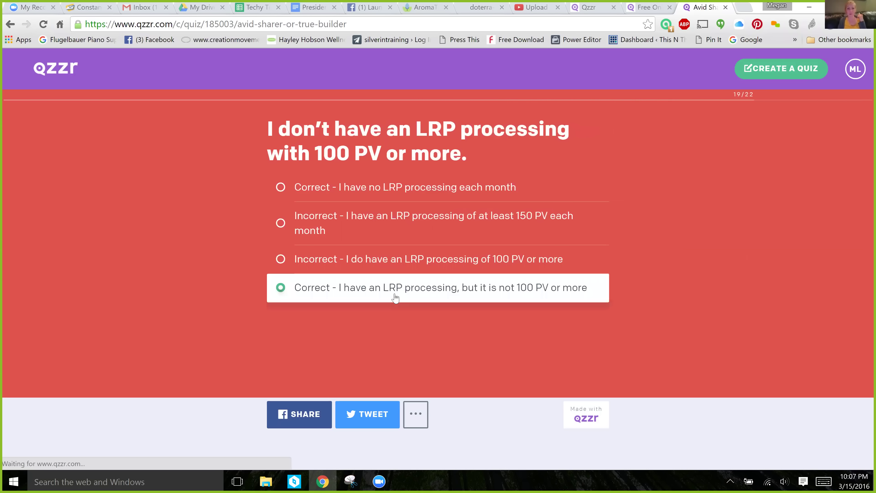
pyautogui.click(395, 297)
pyautogui.click(396, 296)
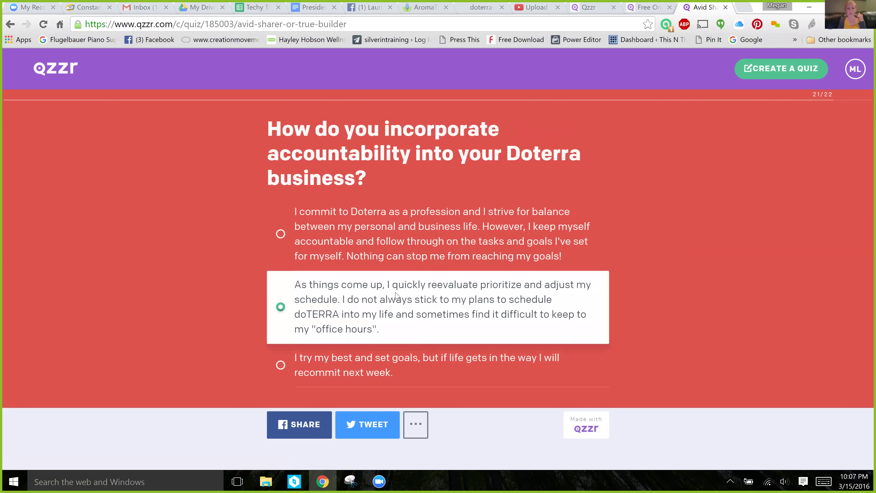
pyautogui.click(391, 276)
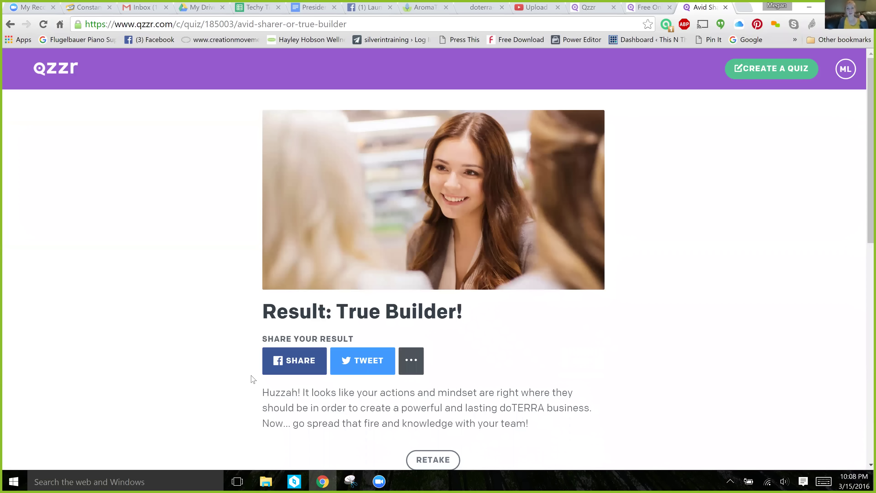
# Step: Scroll the 'True Builder!' result page down to the Recommended for you cards and back up
pyautogui.scroll(-3, 483, 340)
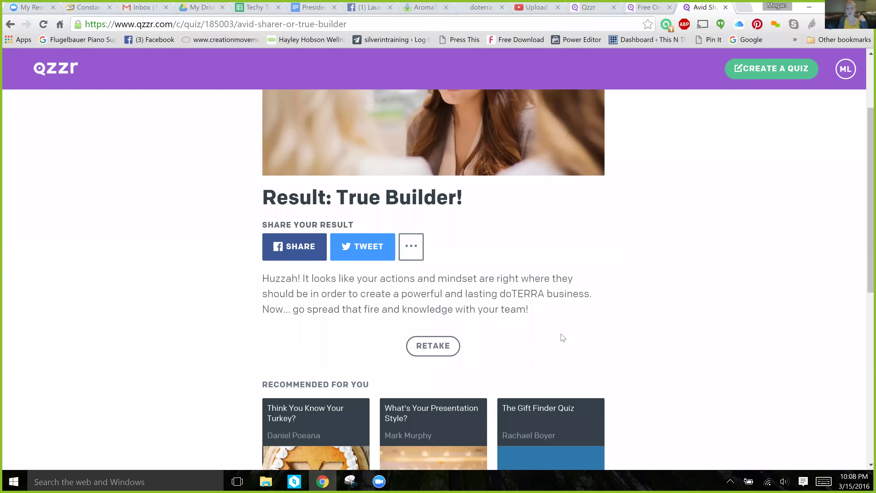
pyautogui.scroll(3, 561, 336)
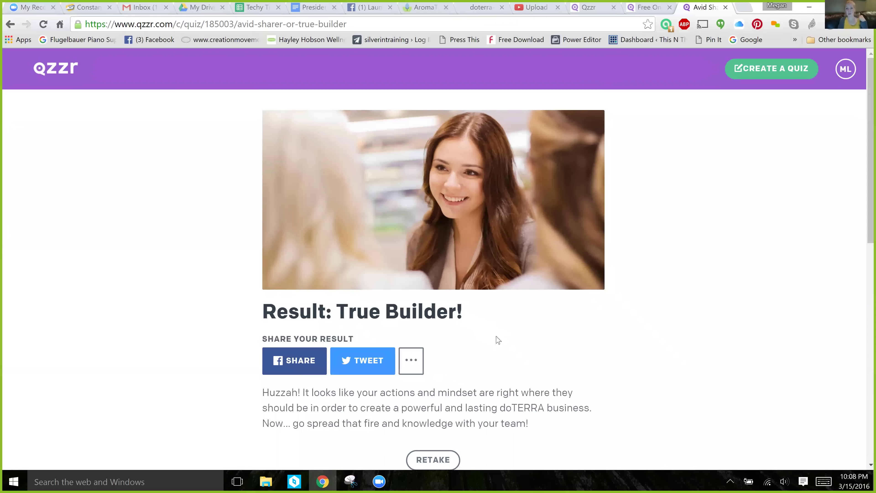